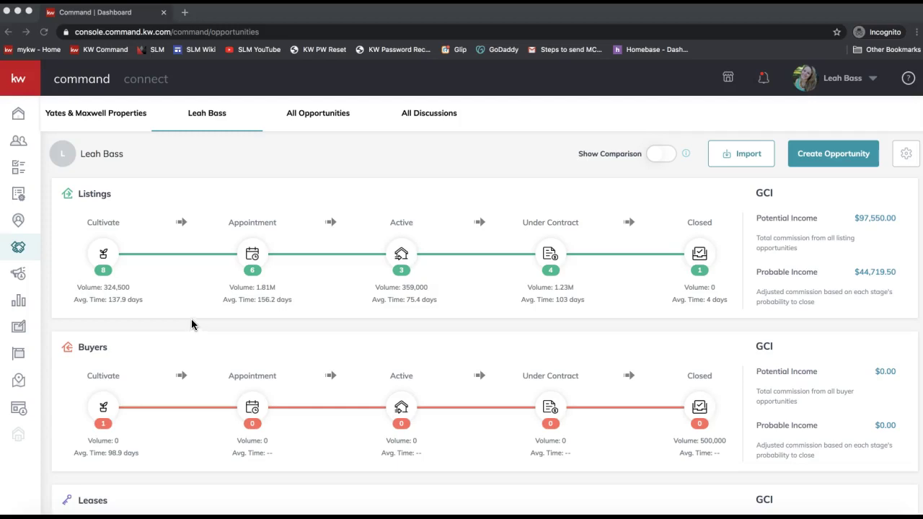
- Enter agent.kw.com/ in the browser address bar while the opportunities dashboard stays visible
left_click(189, 32)
type("agent.kw.com/logi")
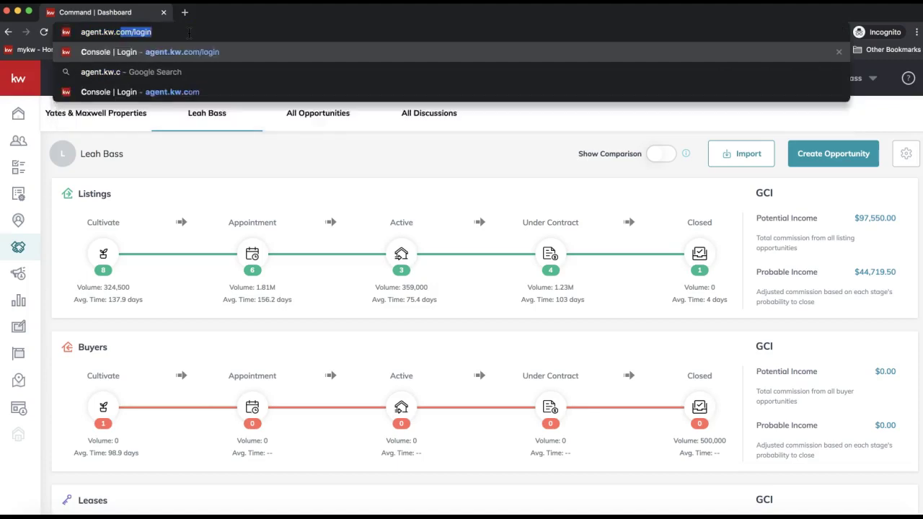
key("BackSpace")
key("BackSpace")
key("BackSpace")
key("BackSpace")
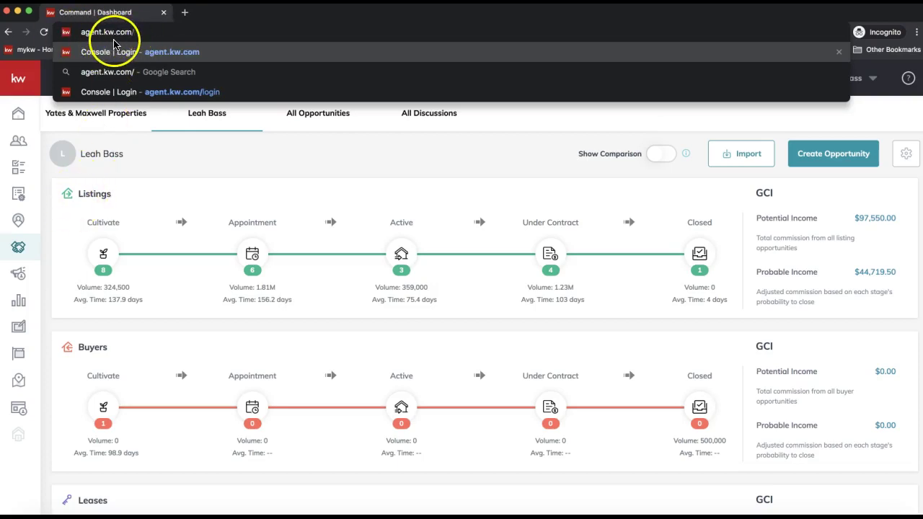
left_click(50, 215)
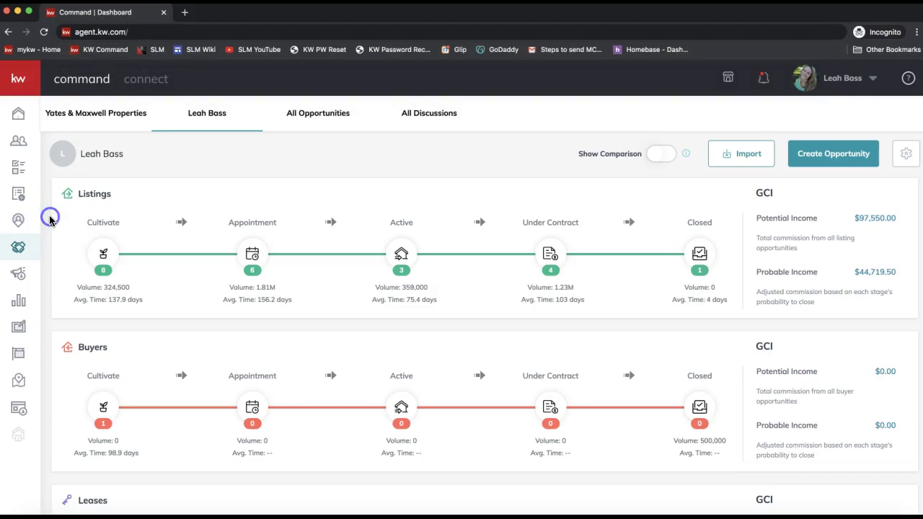
left_click(24, 255)
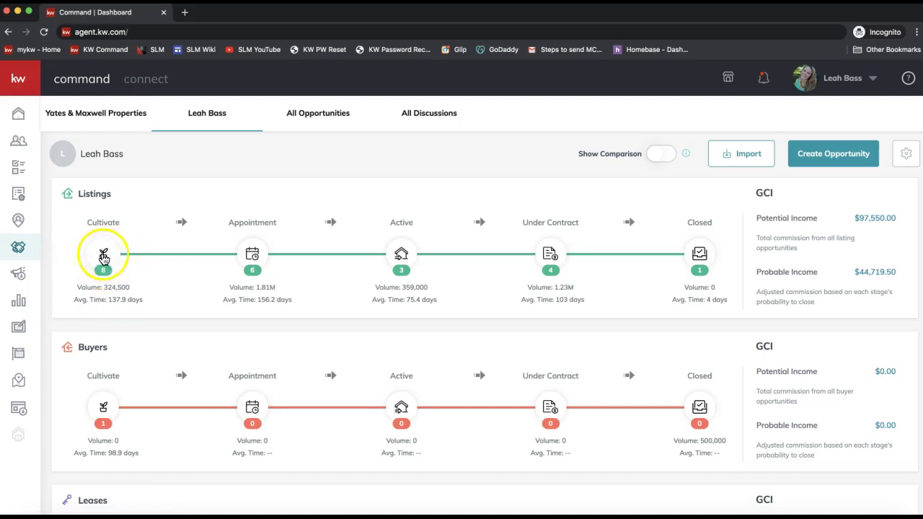
left_click(104, 256)
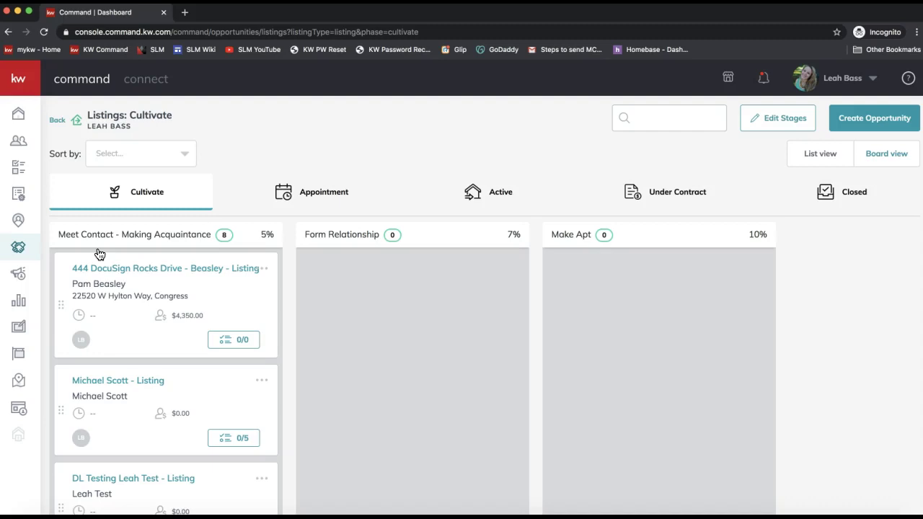
scroll(146, 367, "down", 5)
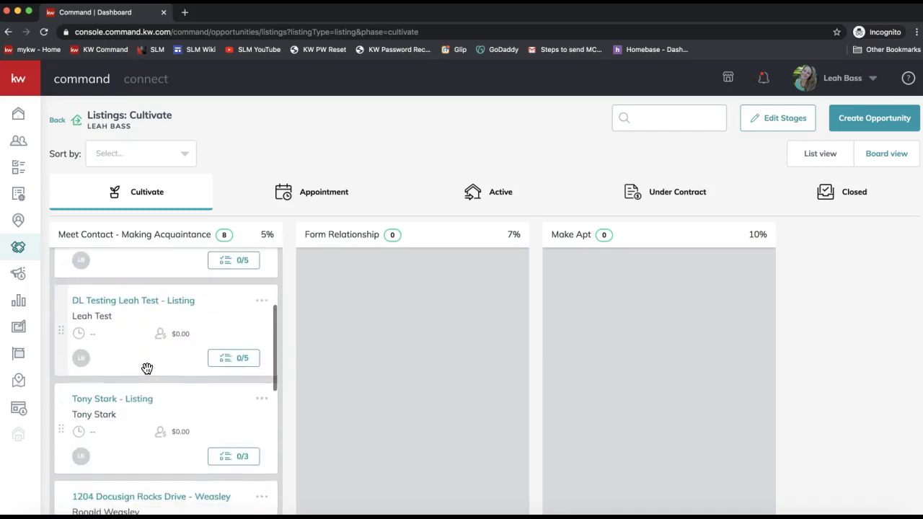
scroll(147, 369, "down", 4)
left_click(123, 346)
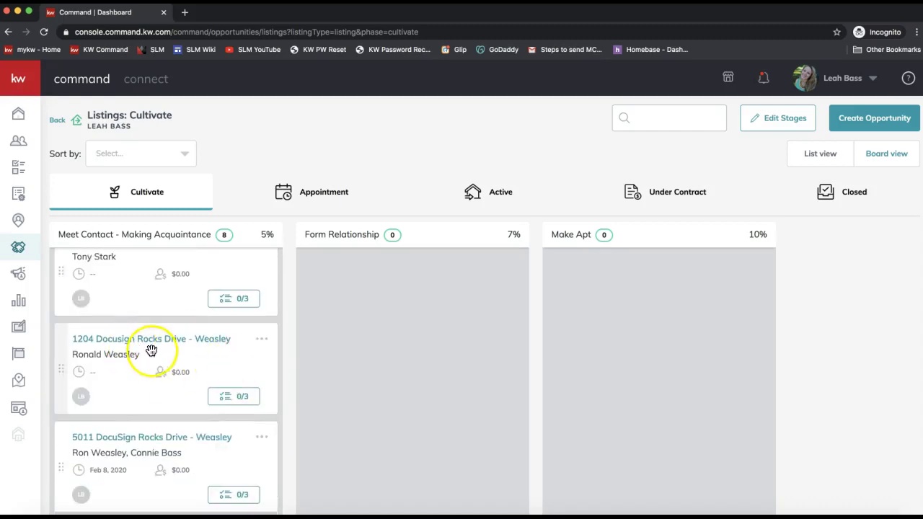
scroll(161, 353, "down", 3)
left_click(272, 314)
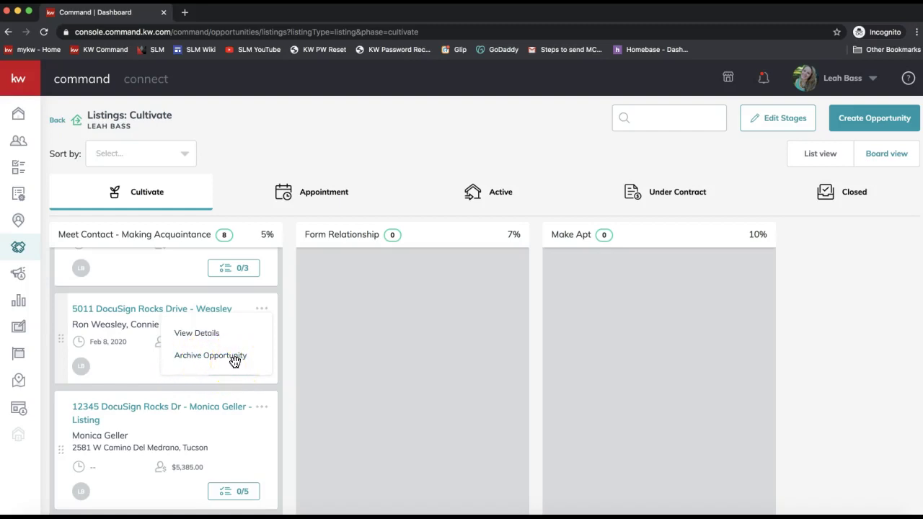
left_click(131, 315)
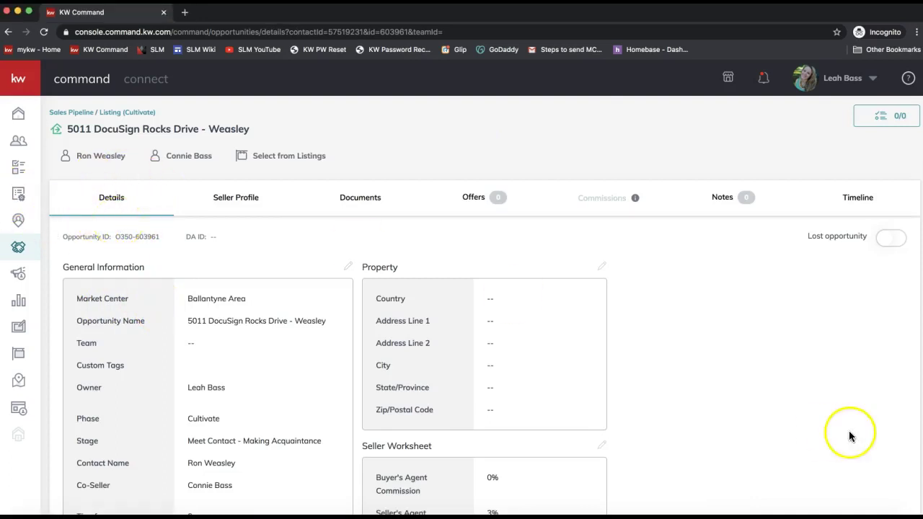
left_click(900, 247)
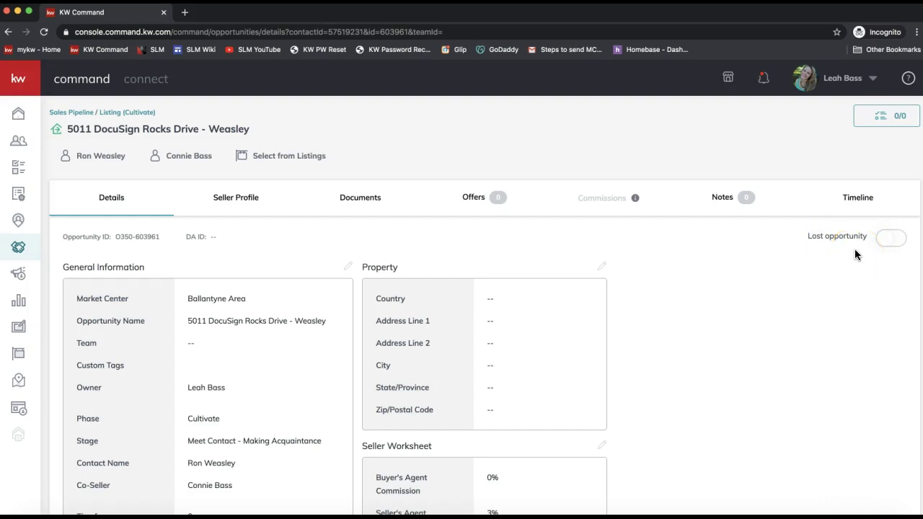
left_click(630, 321)
left_click(359, 211)
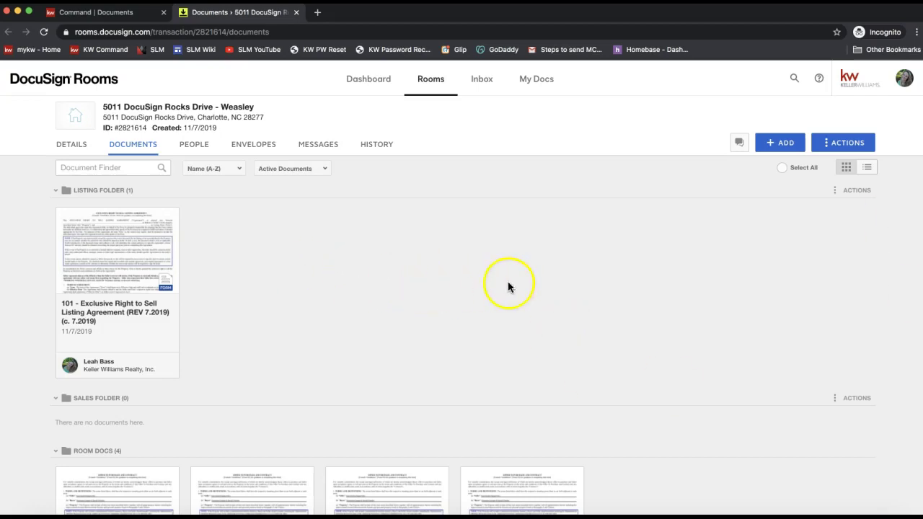
left_click(856, 149)
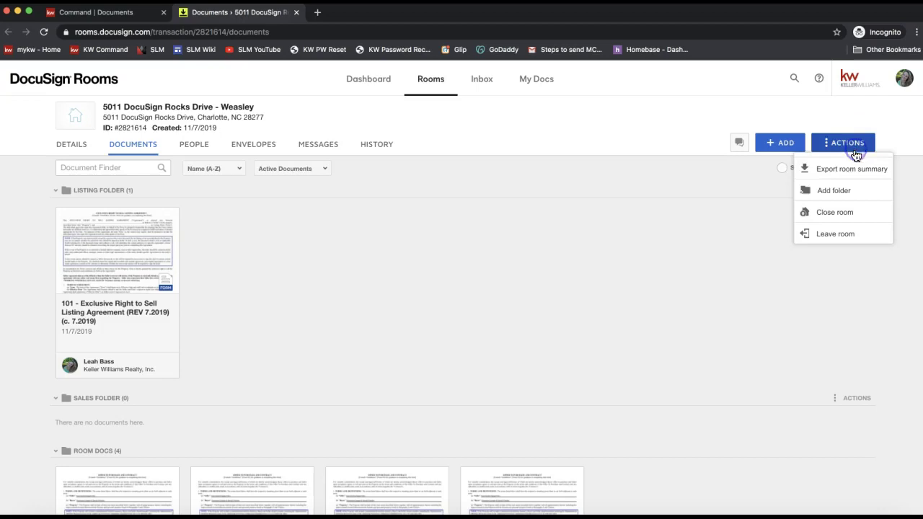
left_click(477, 220)
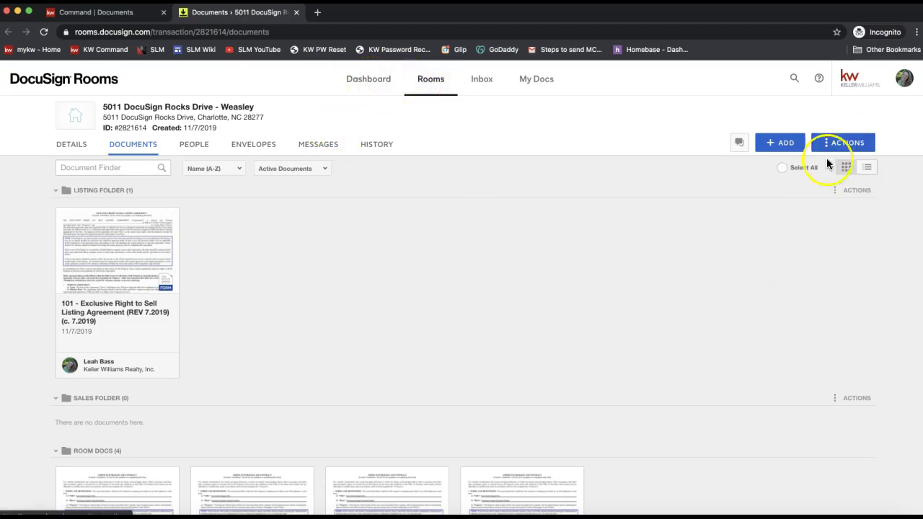
left_click(845, 142)
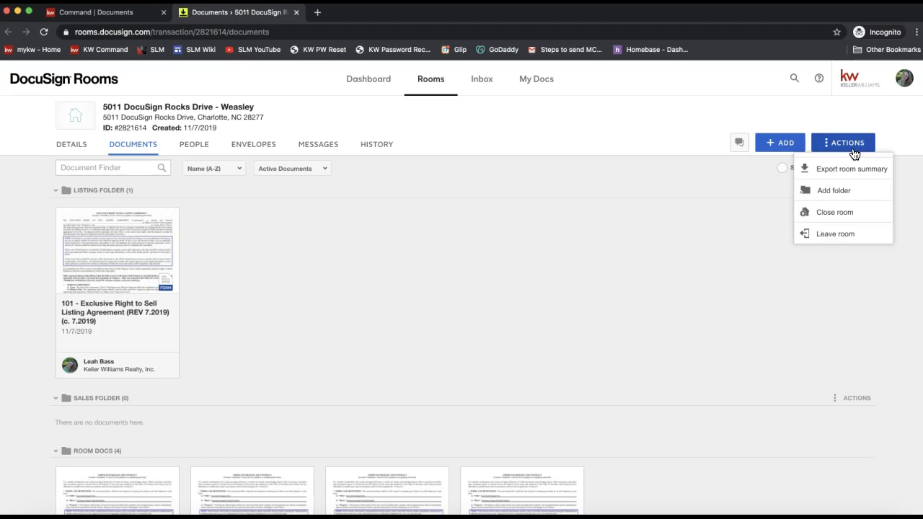
left_click(845, 150)
- Set the Close Room status to Duplicate Room, leaving comments blank
left_click(857, 219)
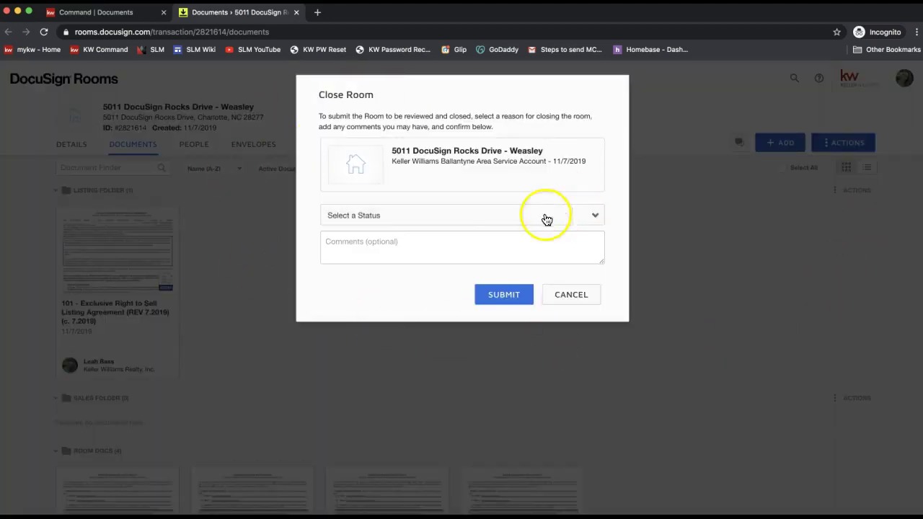
left_click(337, 216)
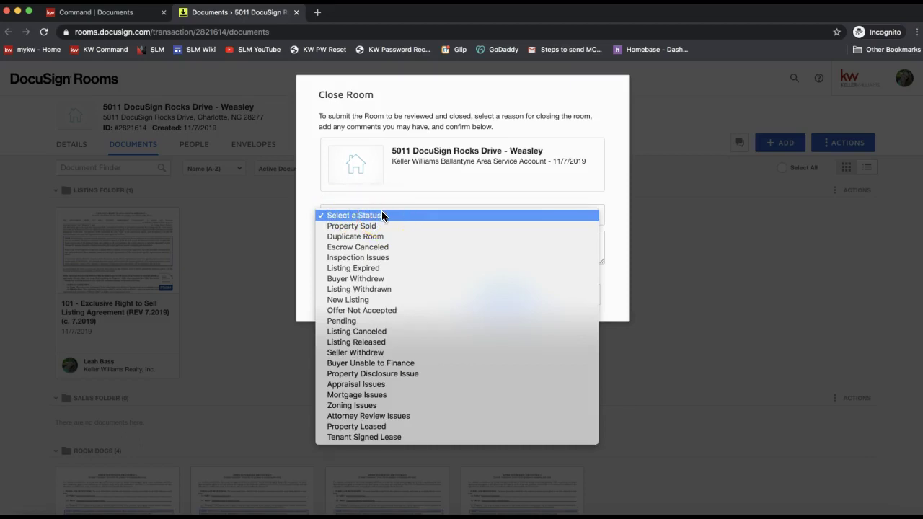
left_click_drag(383, 216, 378, 378)
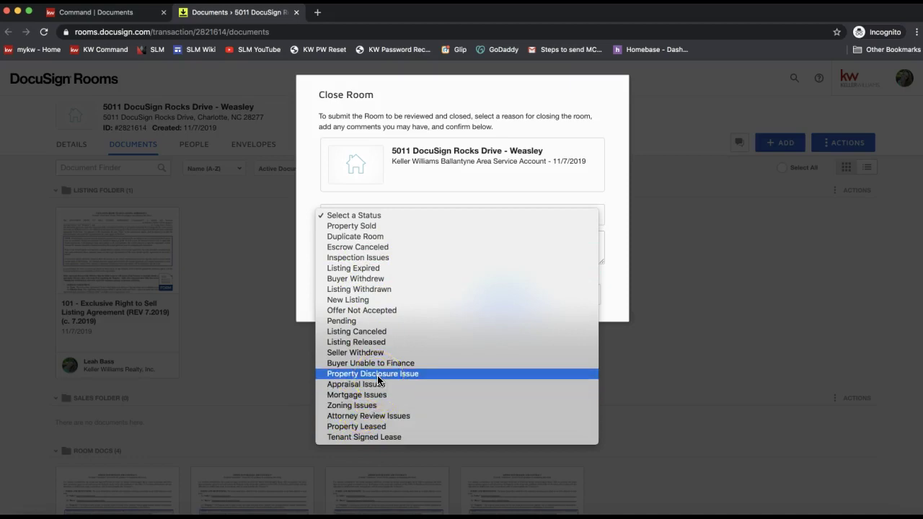
left_click_drag(379, 380, 354, 242)
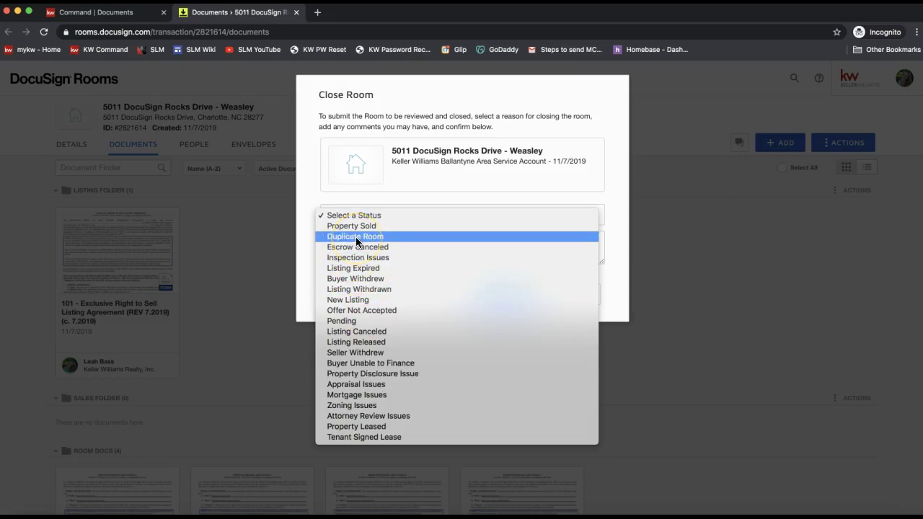
left_click(356, 237)
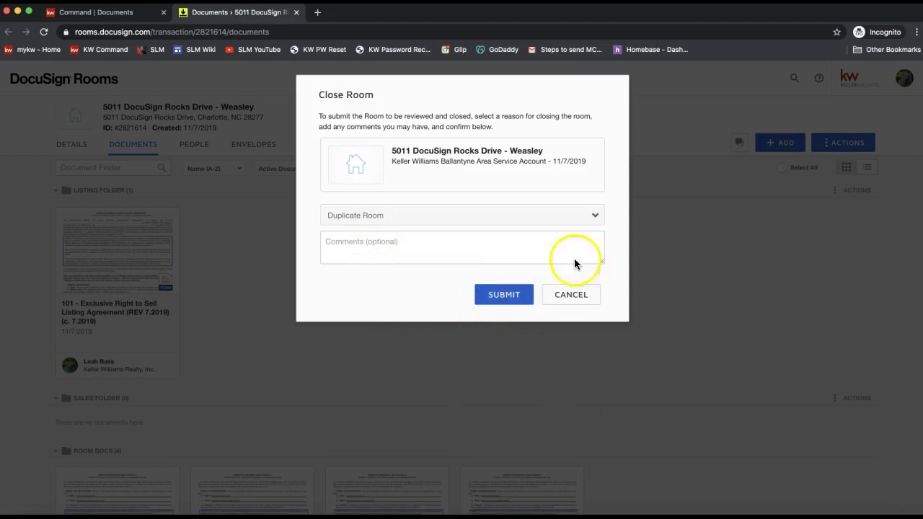
left_click(569, 295)
left_click(450, 142)
left_click(423, 83)
left_click(437, 88)
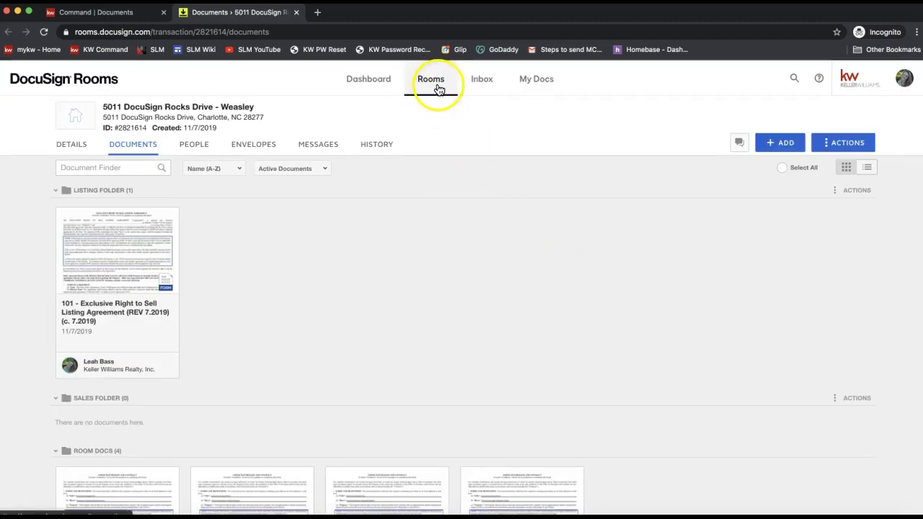
left_click(409, 284)
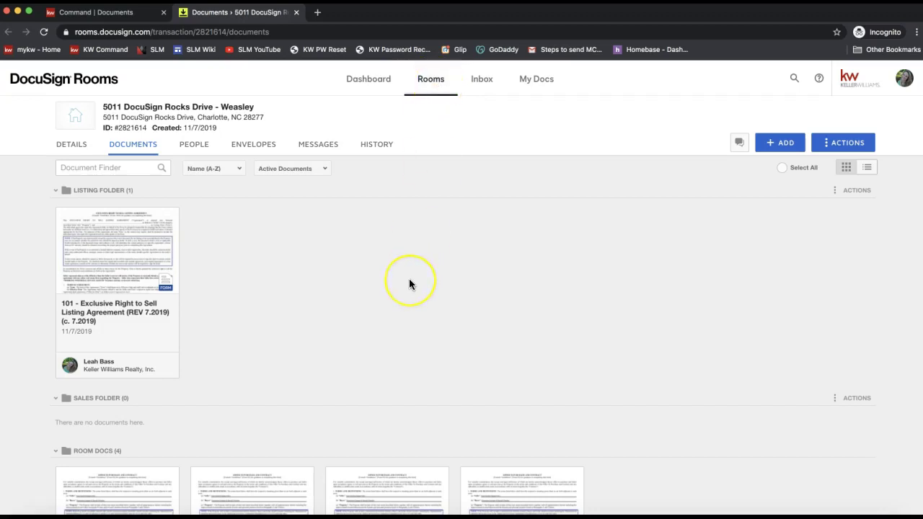